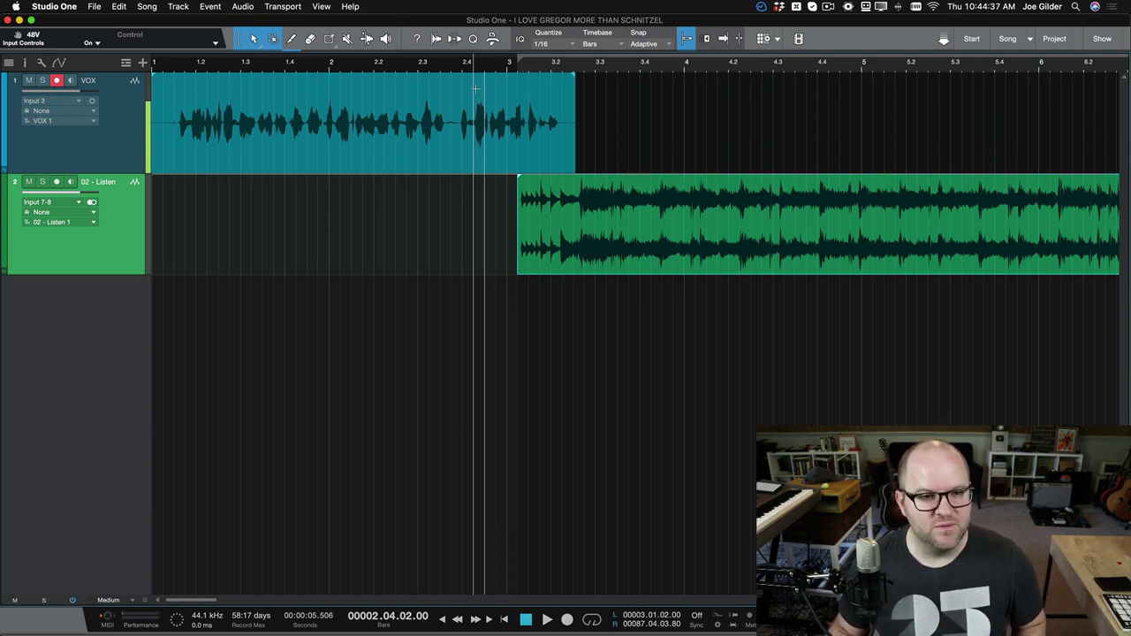
Step: Play the song from bar 1 to hear the VOX vocal against the music, then stop
click(181, 67)
key(space)
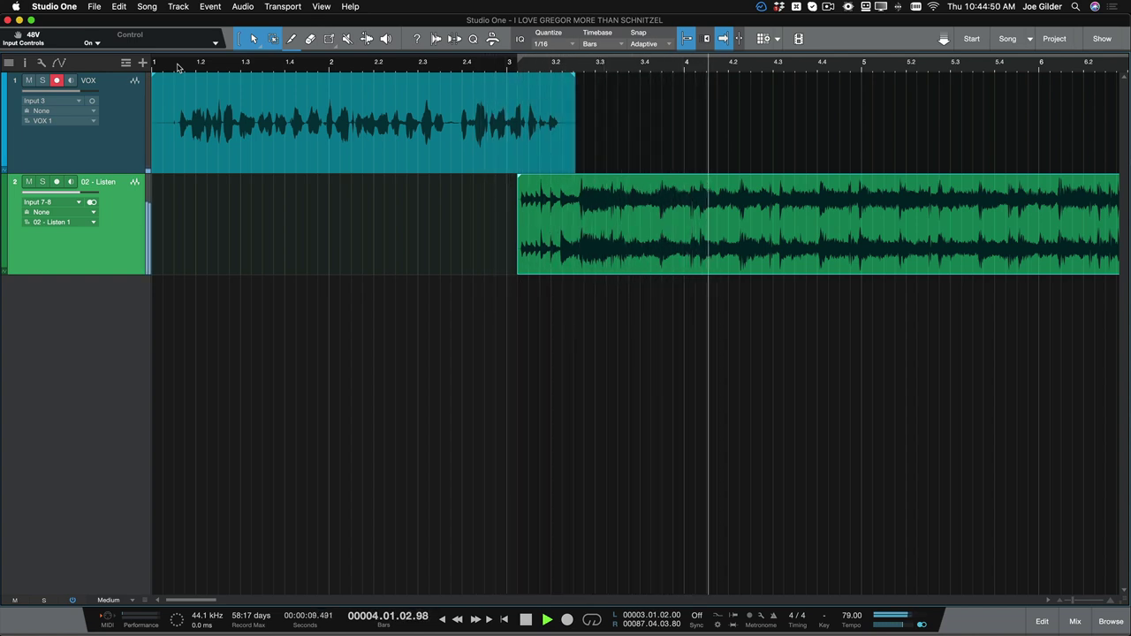
key(space)
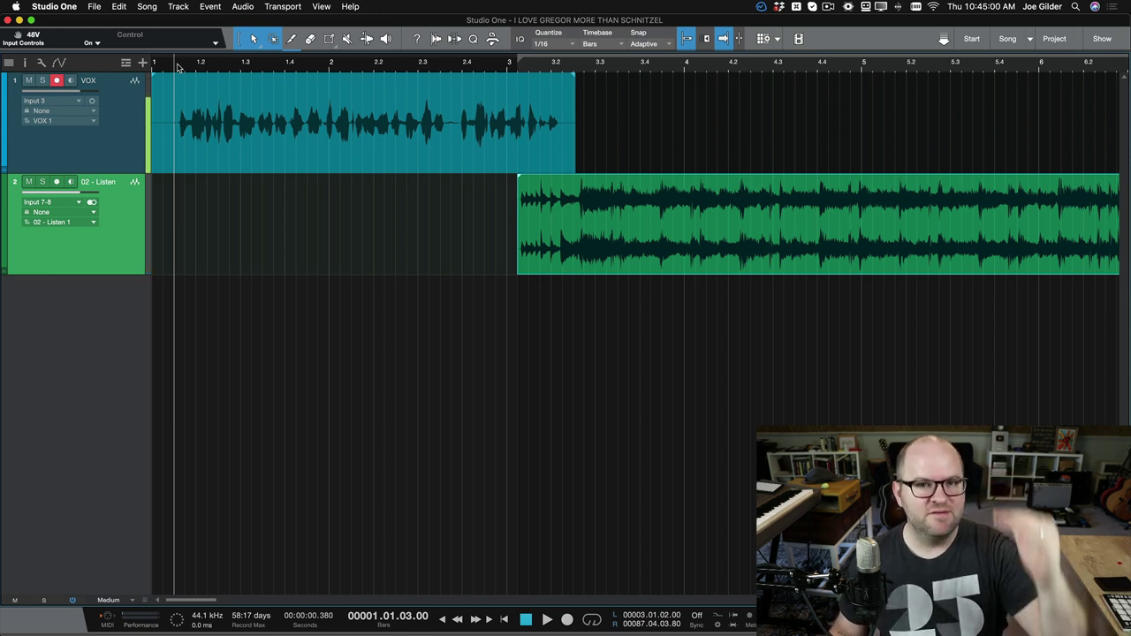
Step: Zoom out, loop the VOX vocal clip's range, and show the Console mixer
key(w)
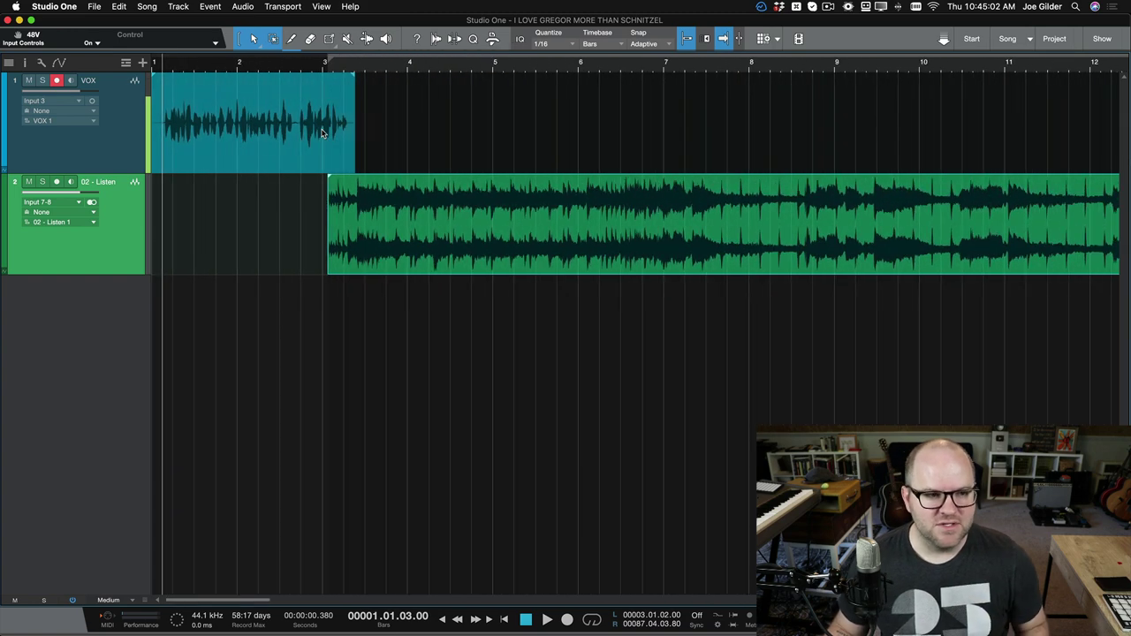
click(321, 132)
key(p)
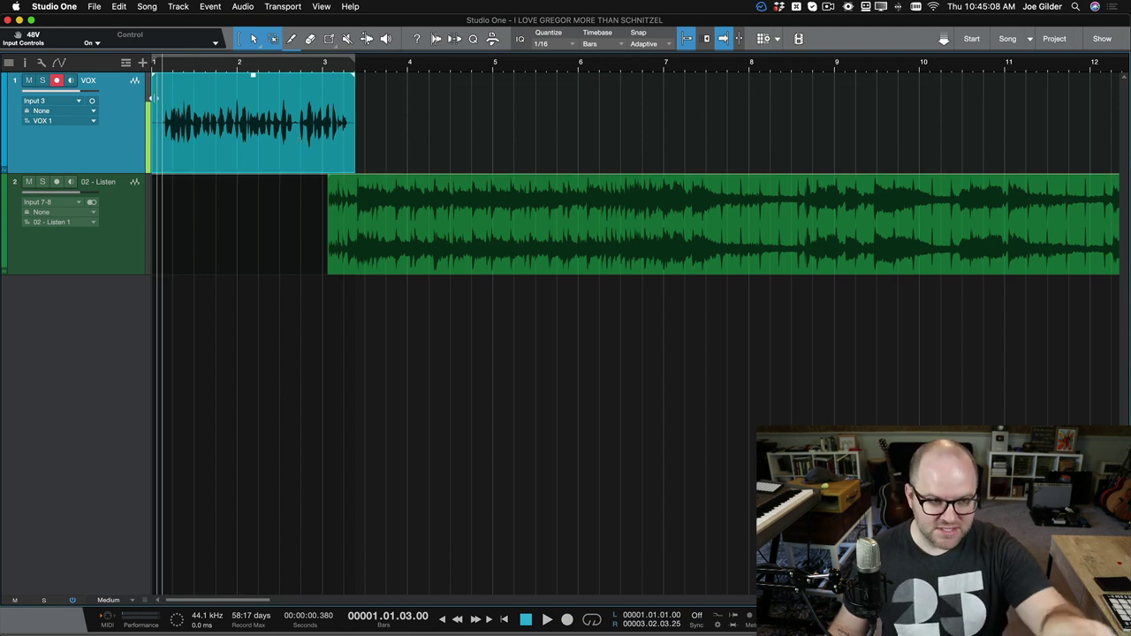
key(F3)
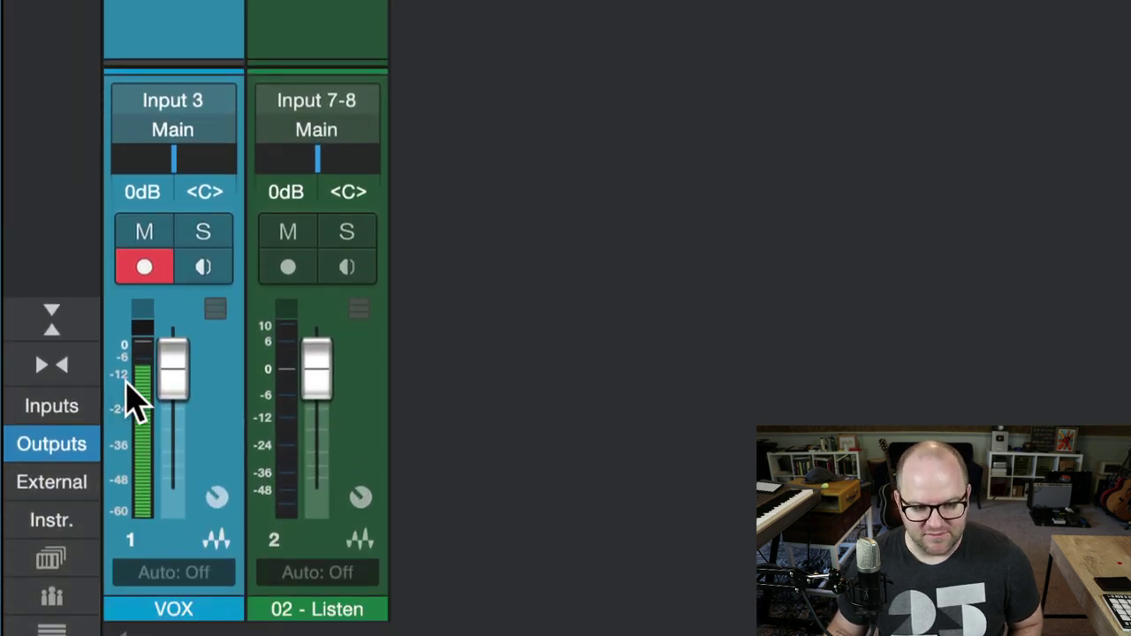
mouse_move(133, 368)
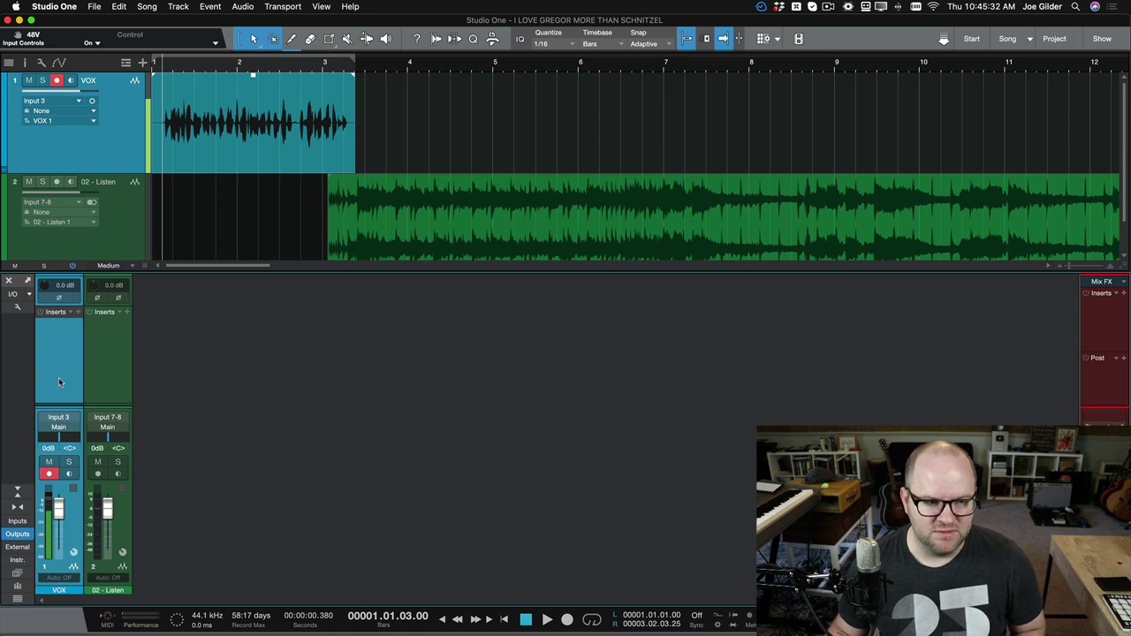
drag(107, 508, 107, 525)
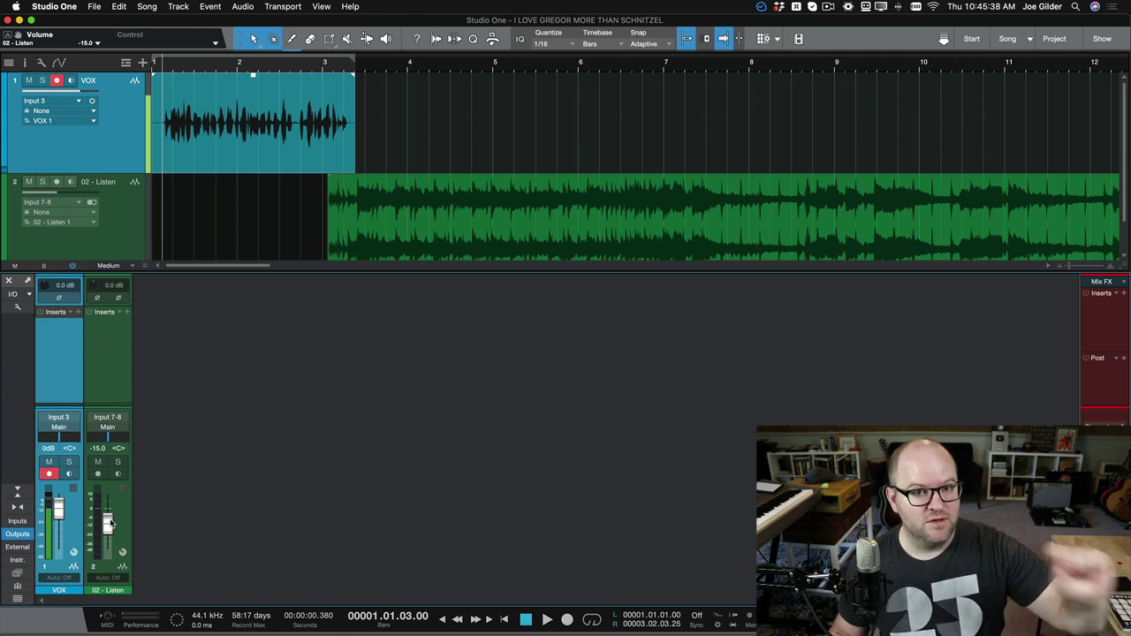
alt+click(109, 523)
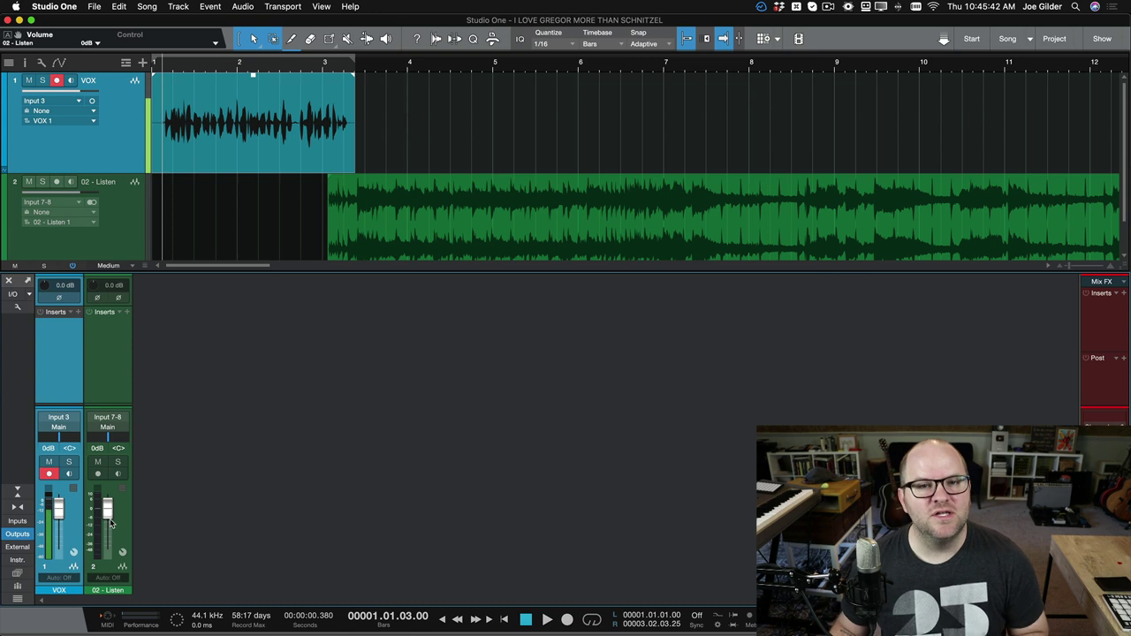
Step: Add a Limiter from the Effects browser to the VOX channel's inserts and set its gain to 6.00 dB
key(F5)
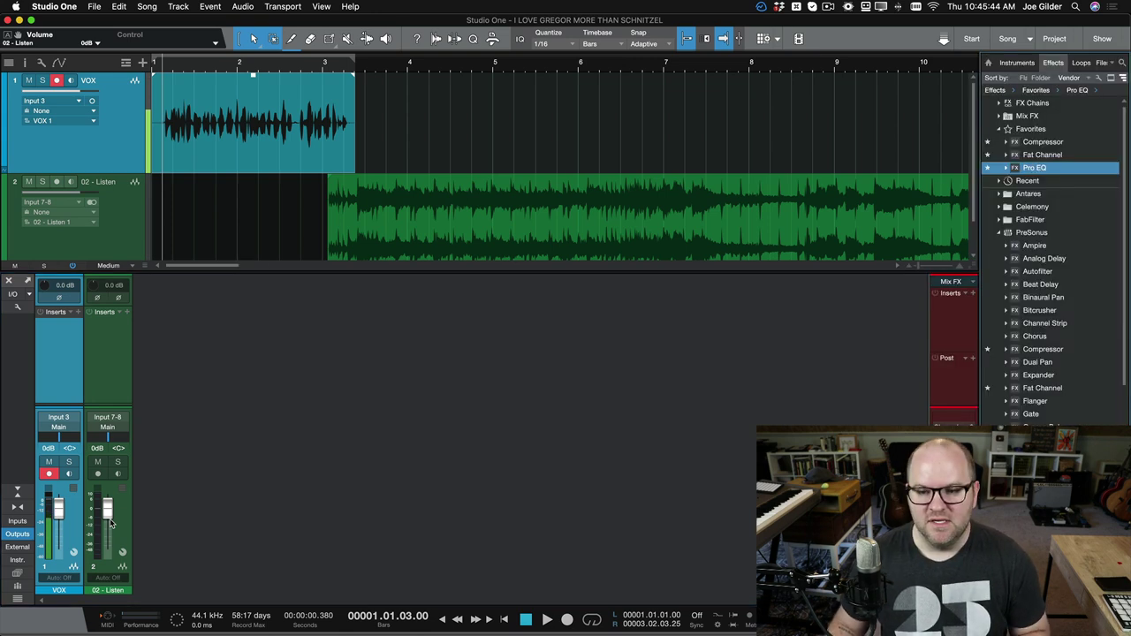
scroll(1039, 332, down, 5)
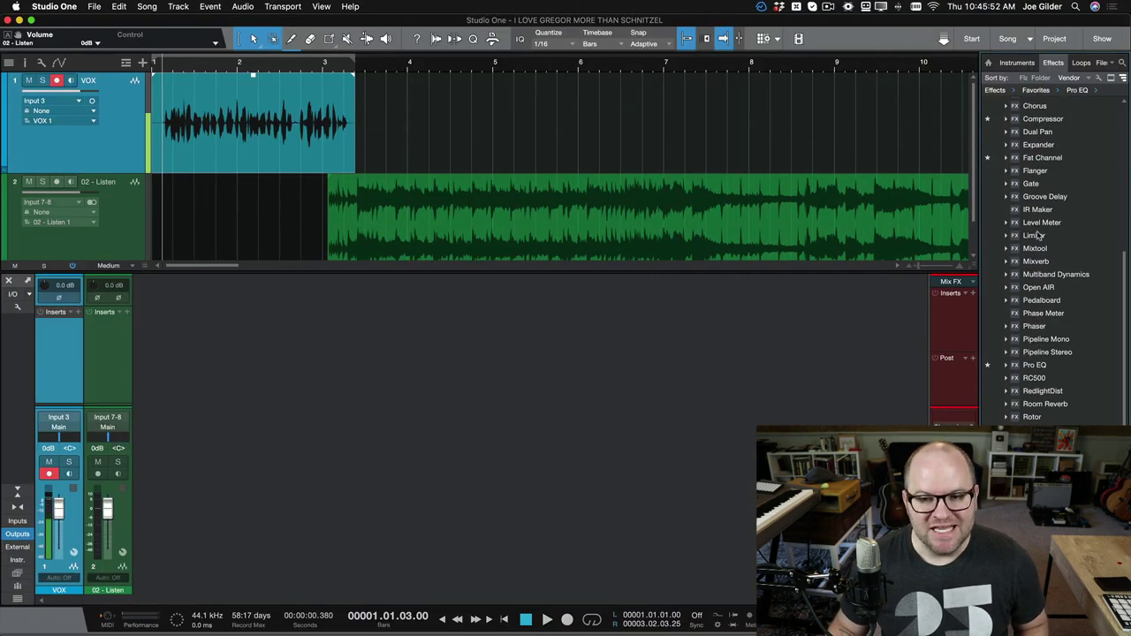
drag(1039, 237, 264, 120)
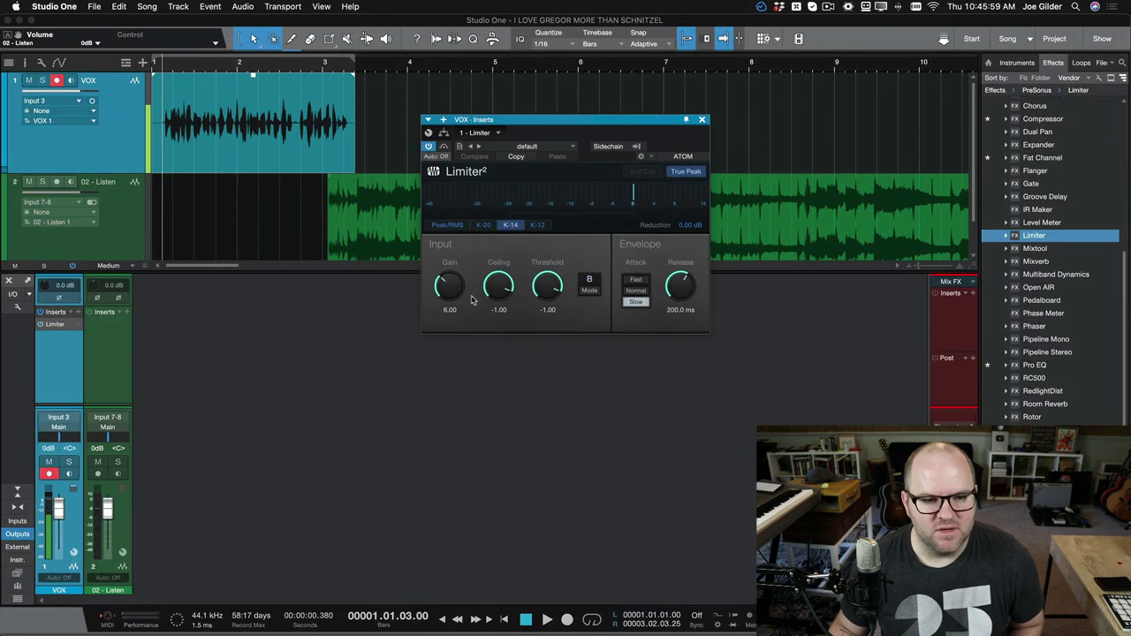
drag(395, 265, 394, 342)
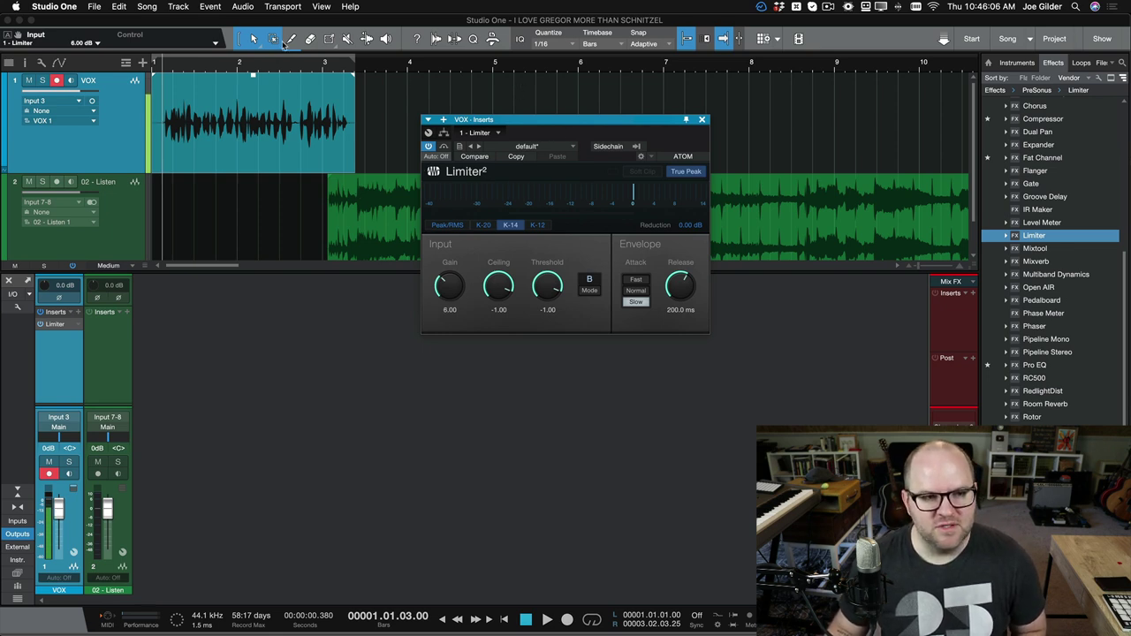
Step: Audition from bar 2.2 and turn the VOX Limiter gain up to 7.98 dB, replaying to check
click(262, 70)
key(space)
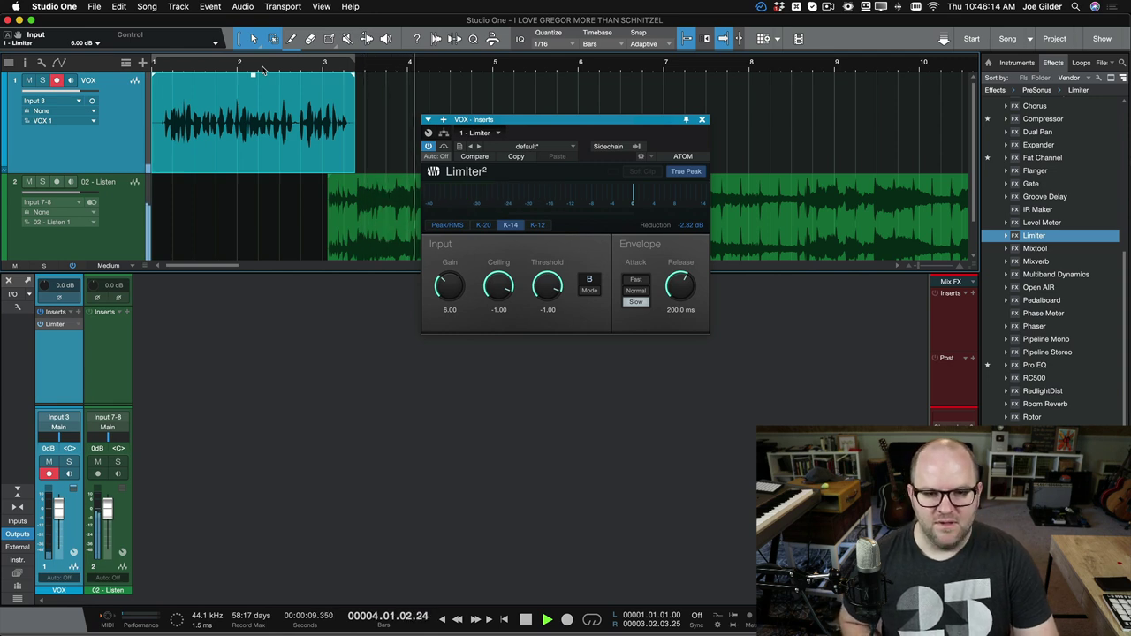
key(space)
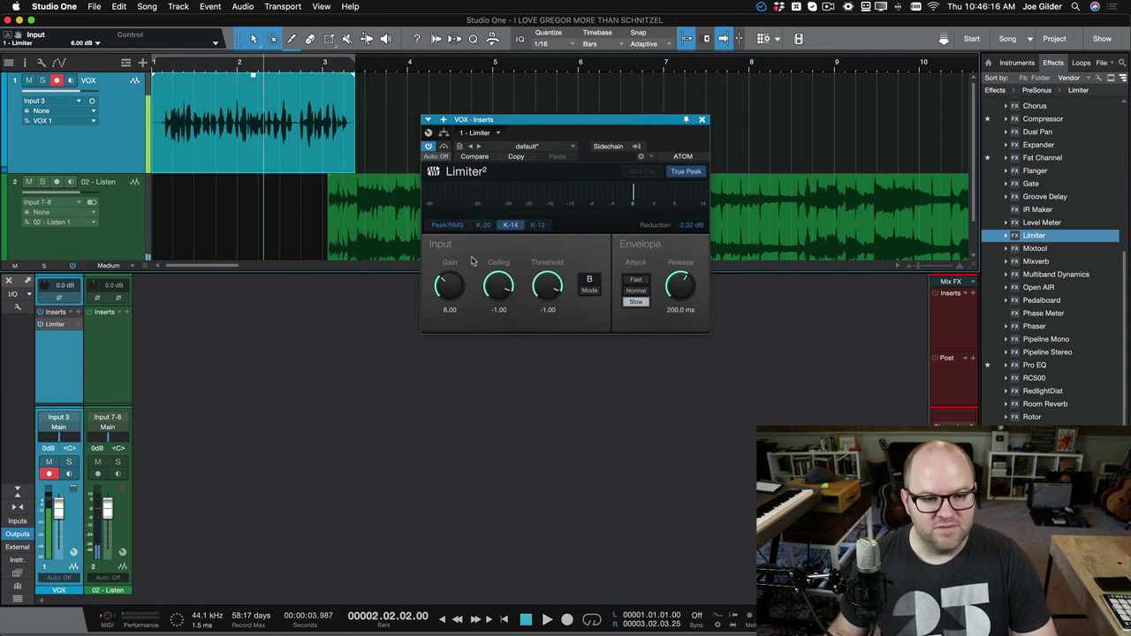
drag(456, 296, 455, 285)
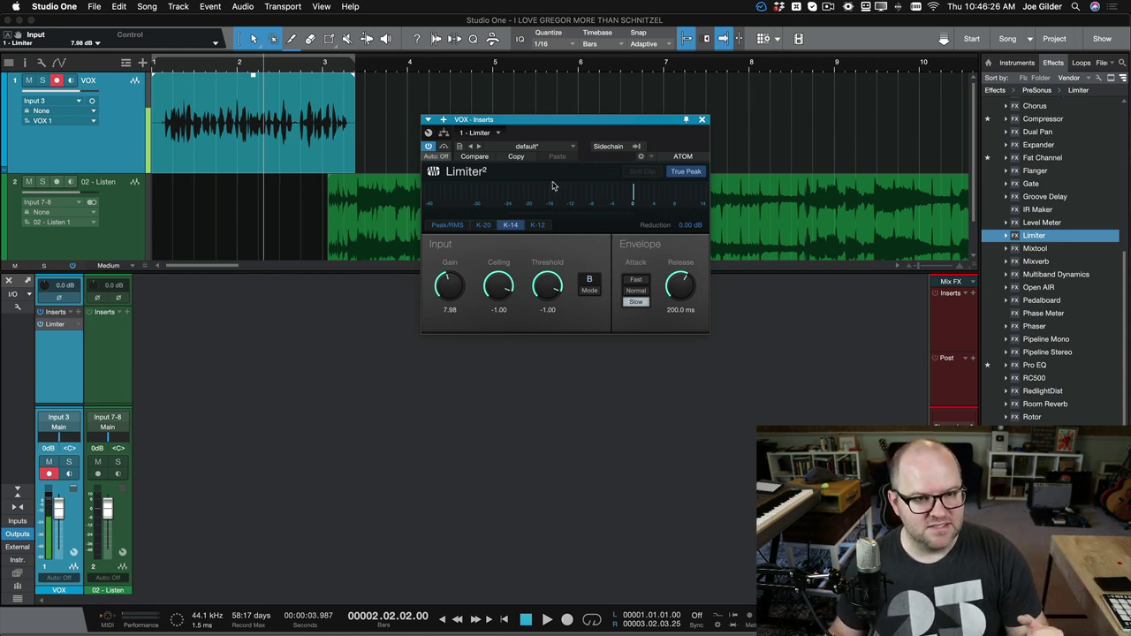
key(space)
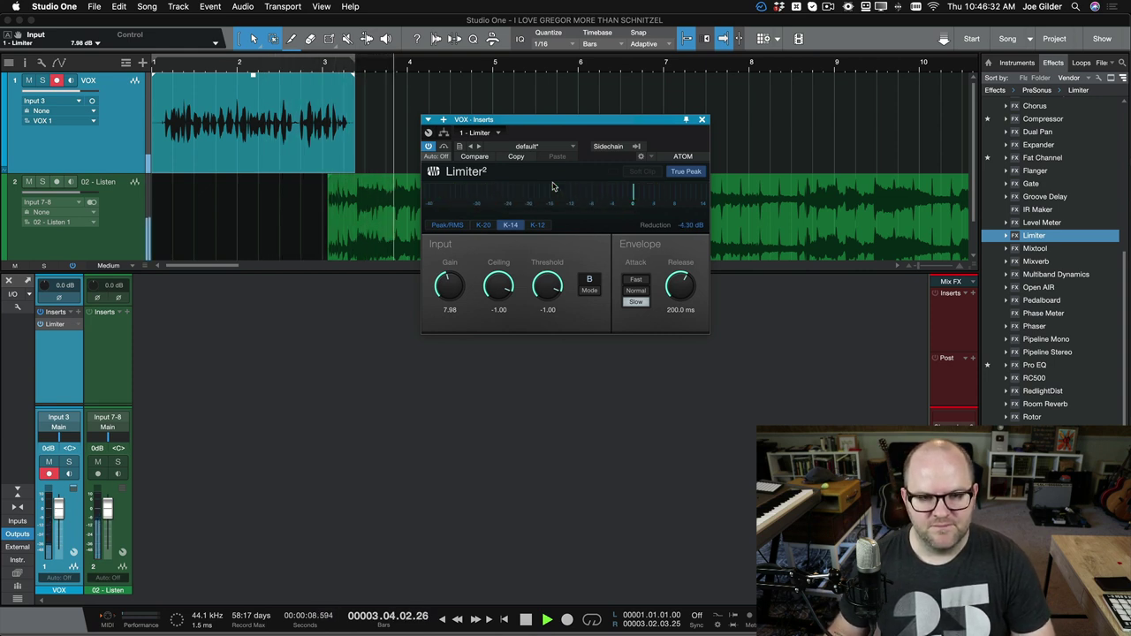
key(space)
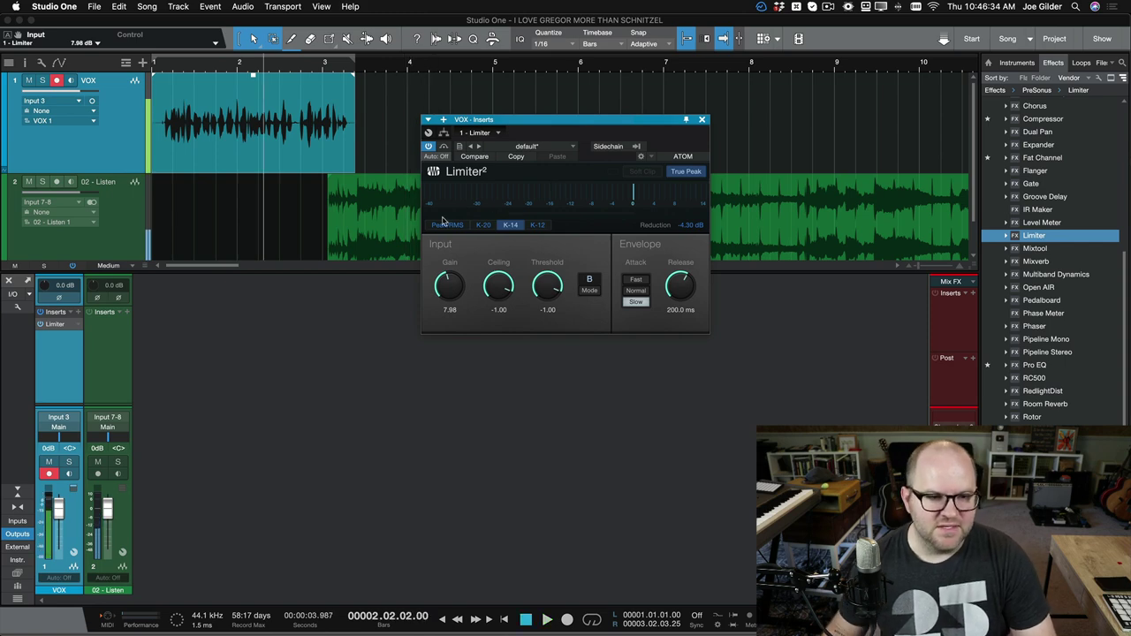
Step: Add a short fade-in to the 02 - Listen clip's start and close the music track's inserts window
key(Down)
scroll(244, 168, up, 5)
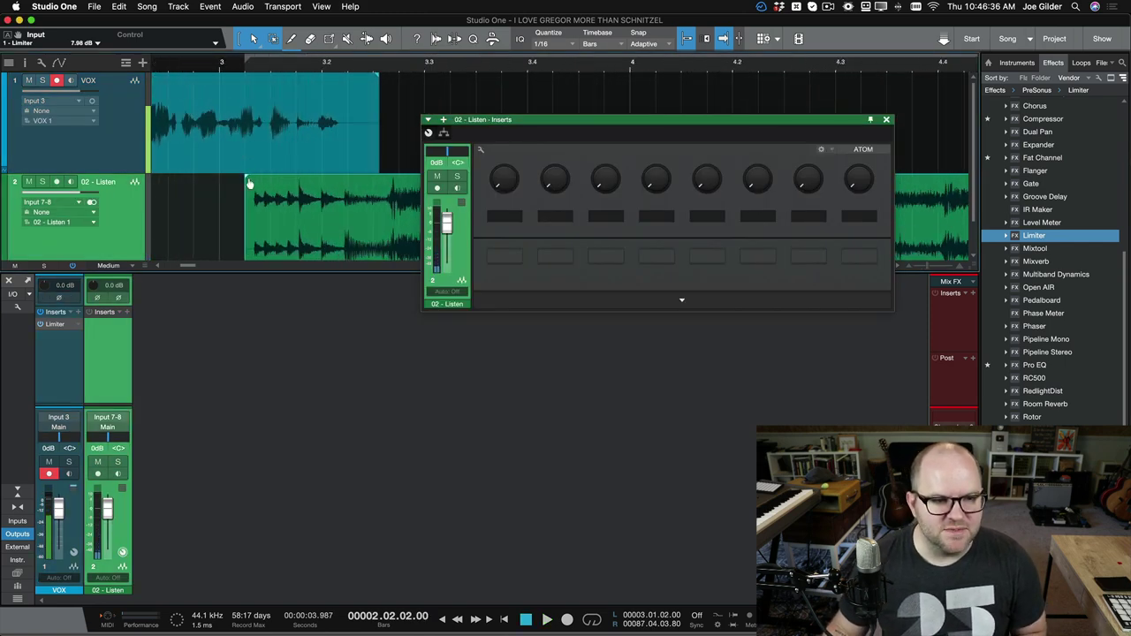
drag(249, 183, 376, 226)
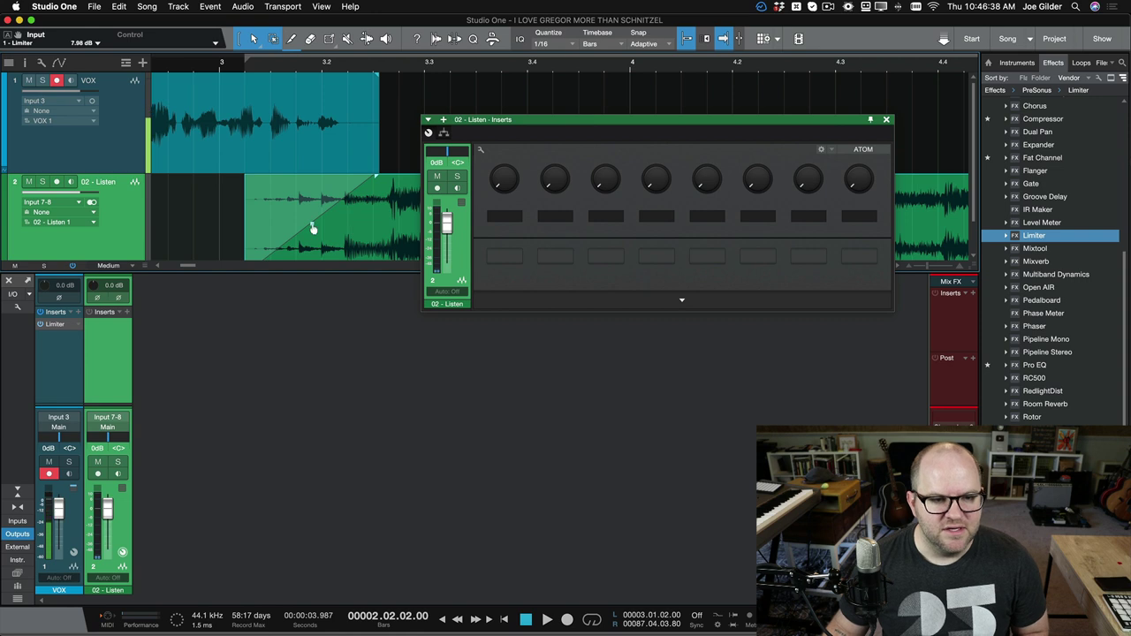
scroll(292, 212, down, 5)
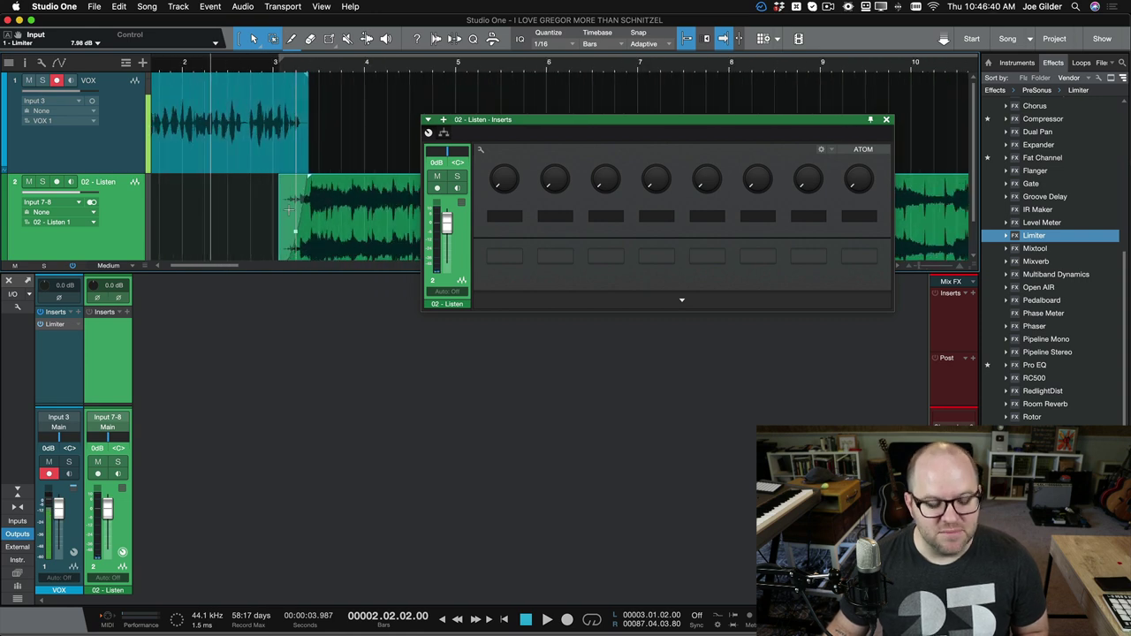
scroll(289, 209, left, 3)
click(306, 69)
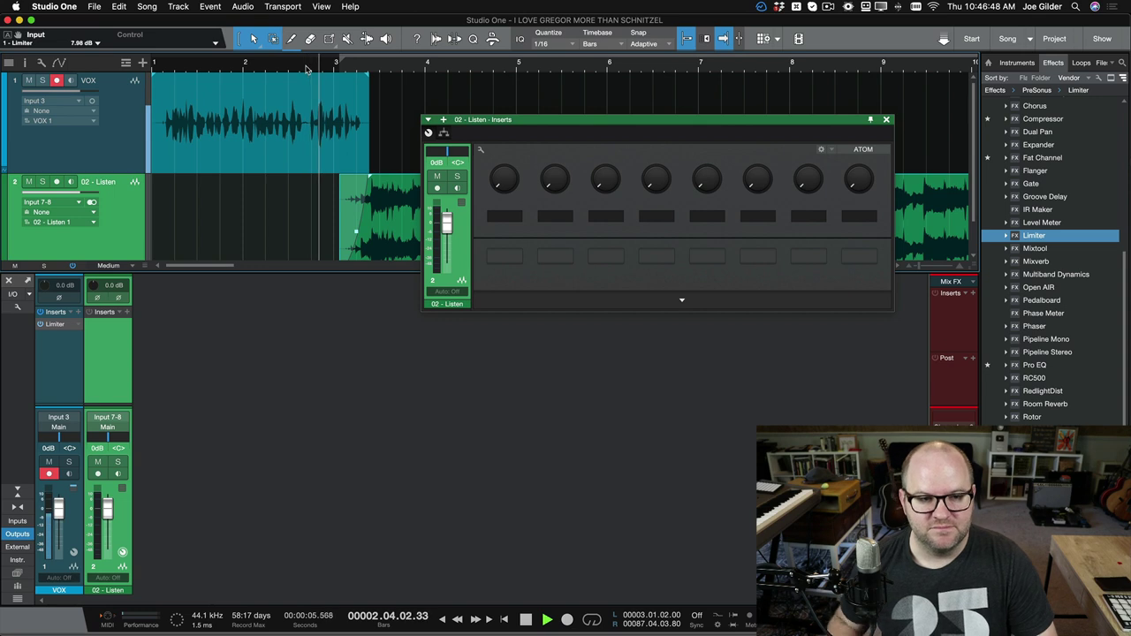
click(887, 120)
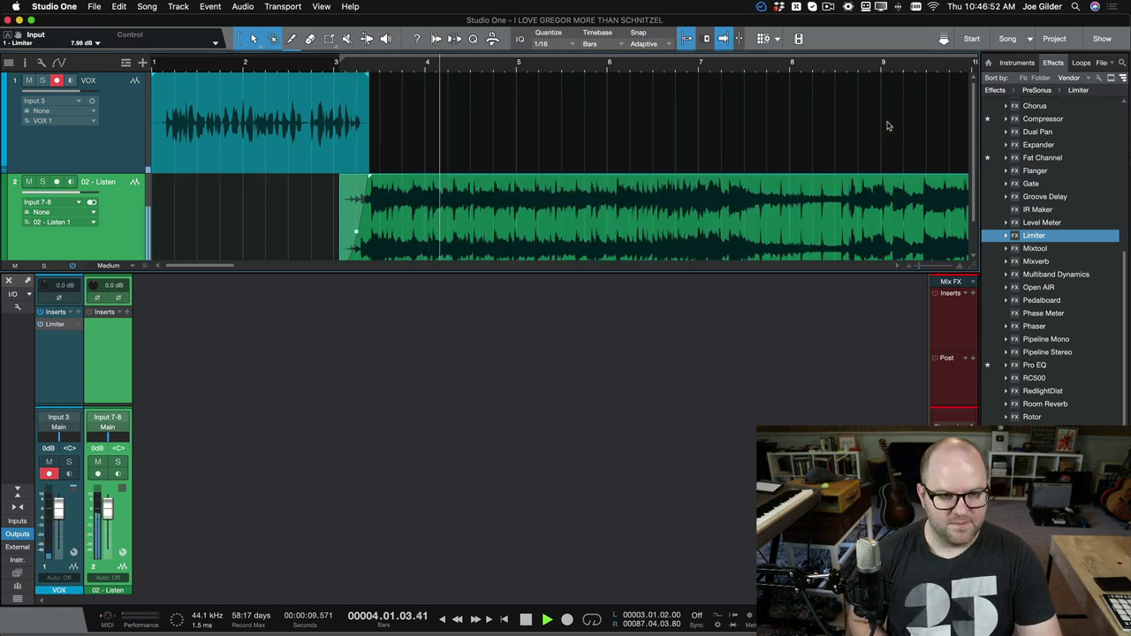
key(space)
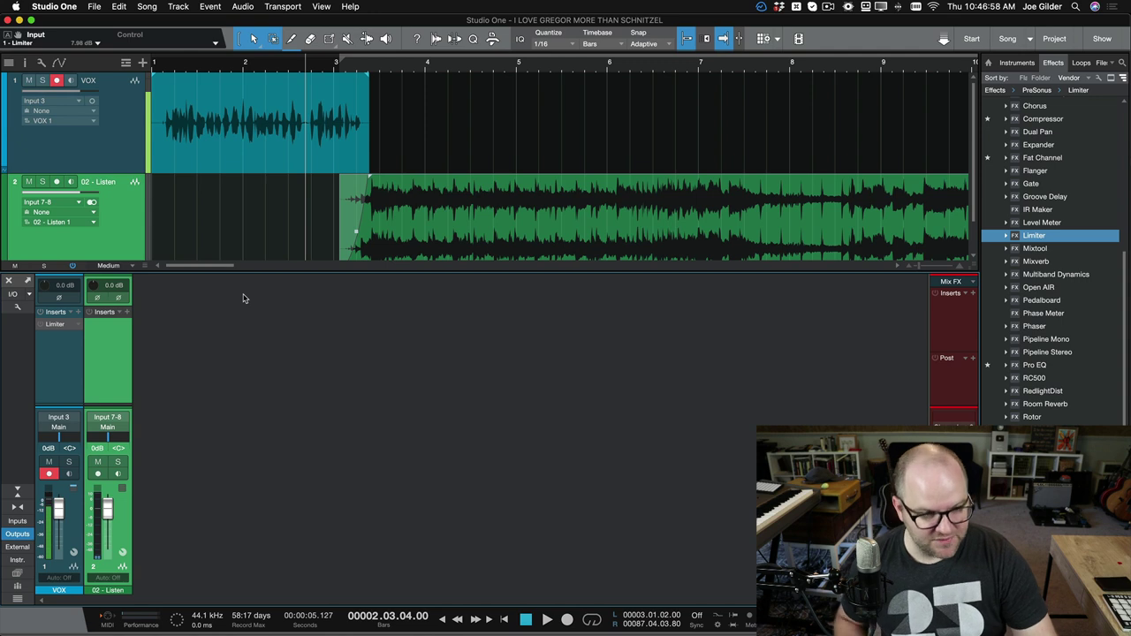
key(space)
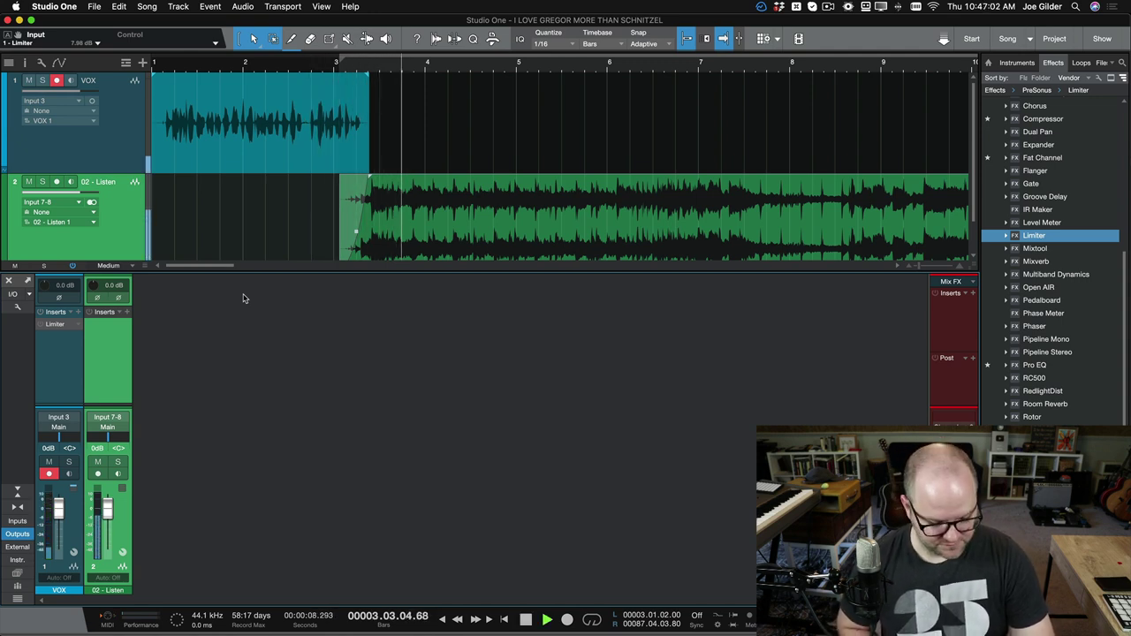
key(space)
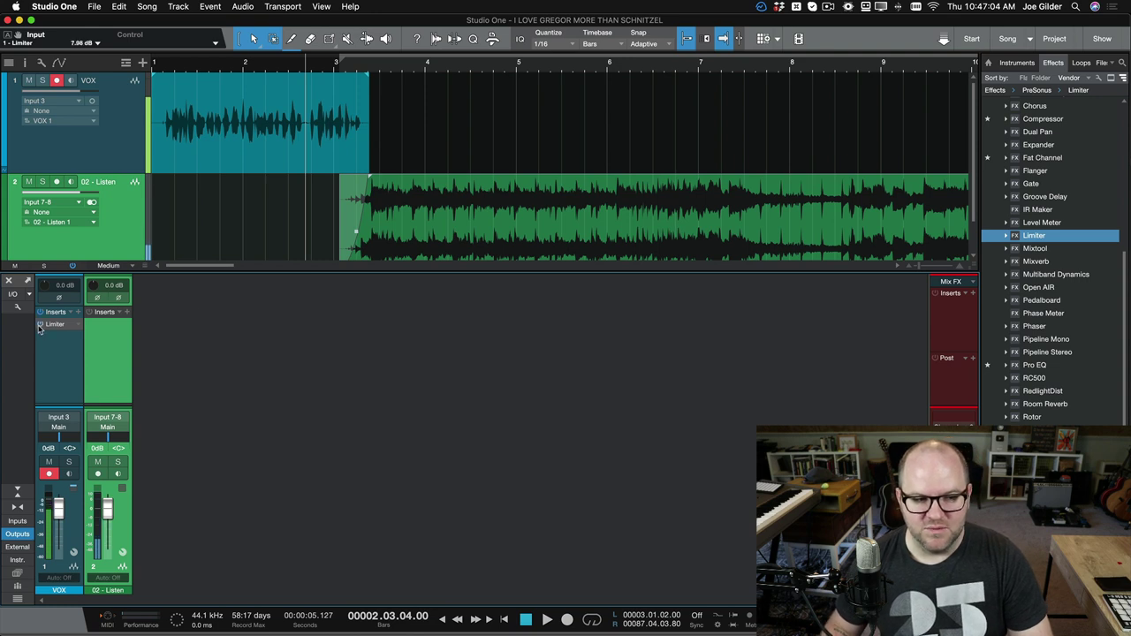
key(space)
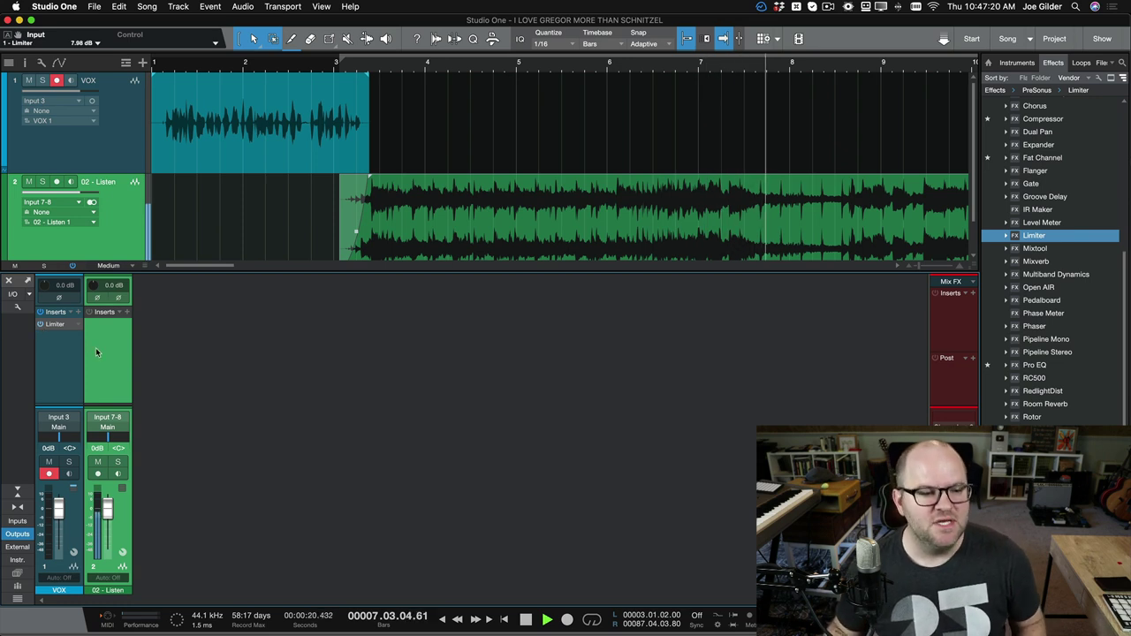
Step: Open the VOX Limiter² window and play from bar 1 to compare vocal and music levels
click(55, 324)
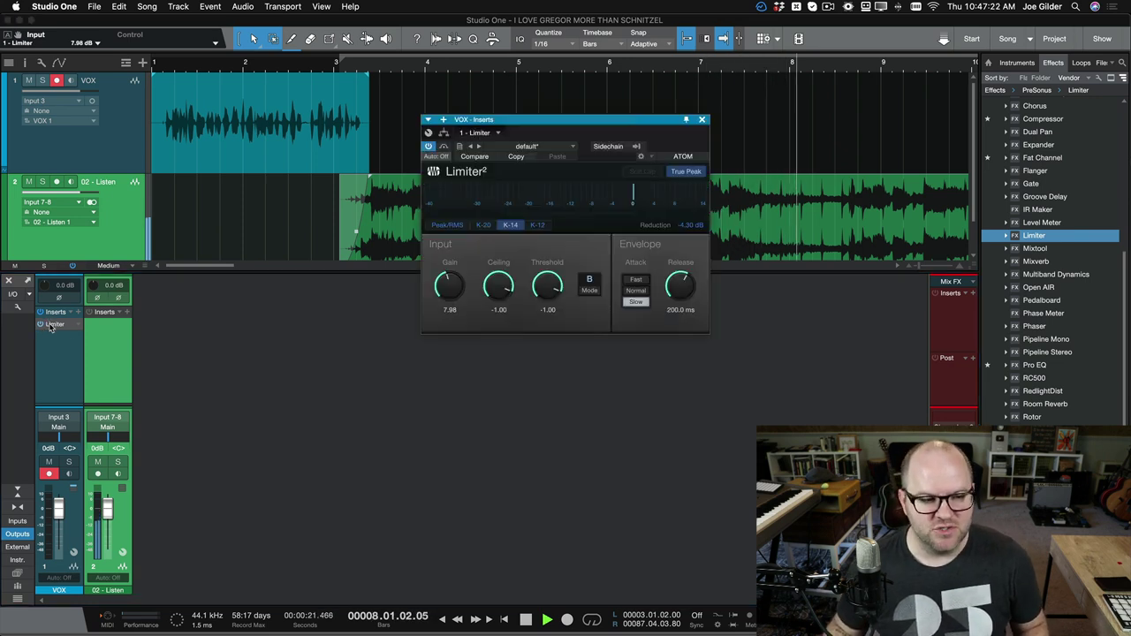
click(157, 58)
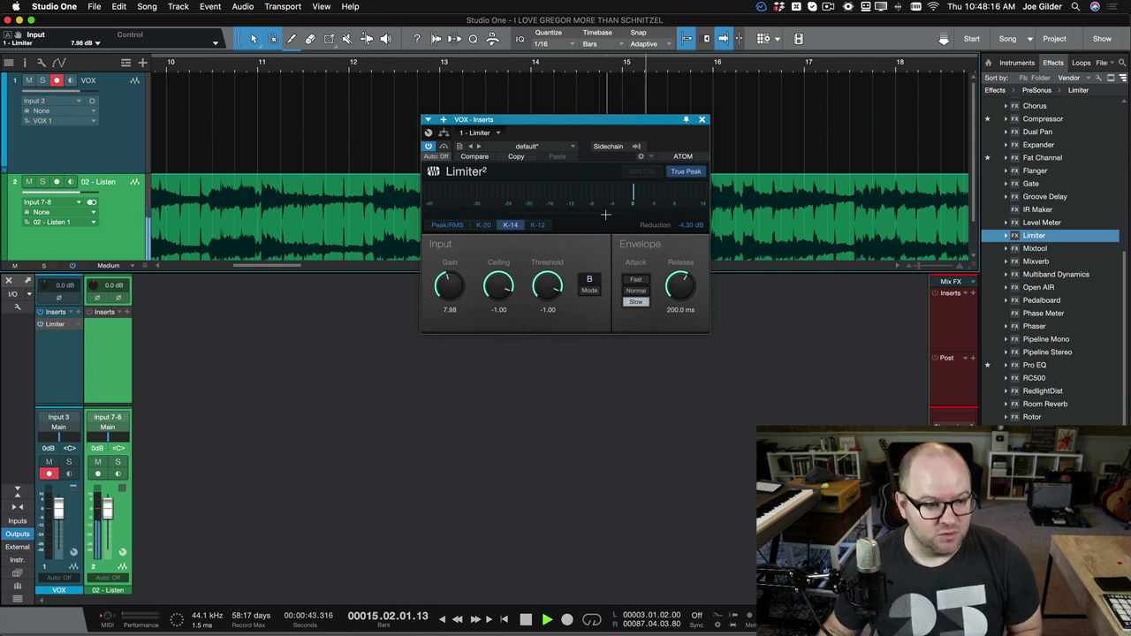
key(space)
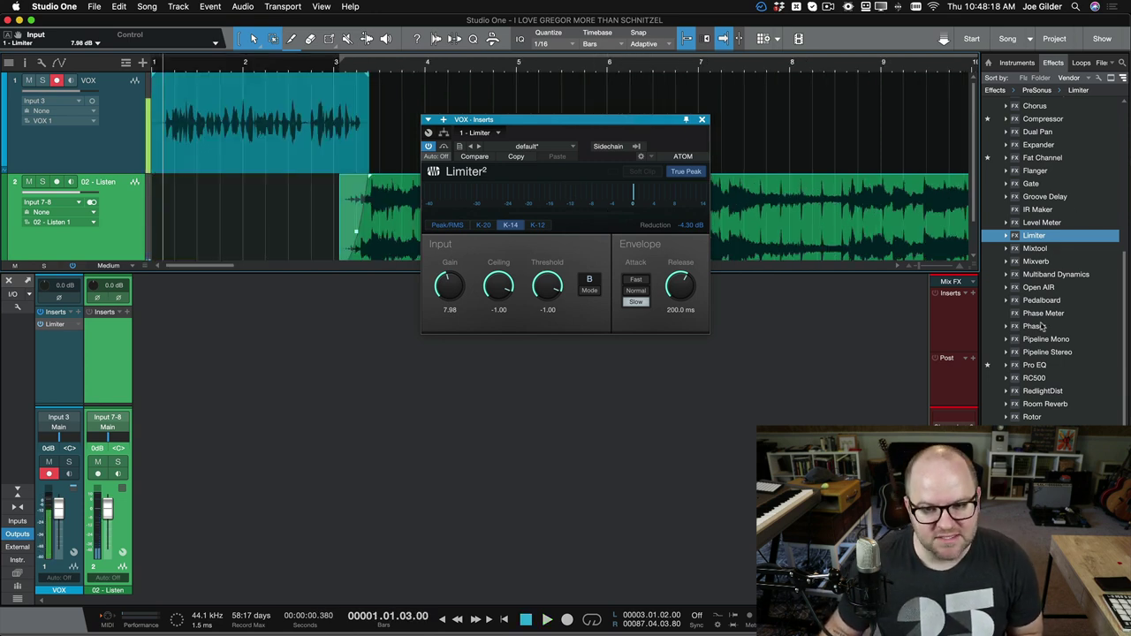
Step: Insert a Pro EQ on the VOX channel and audition the vocal while adjusting the high-mid band
drag(1036, 367, 56, 325)
click(190, 67)
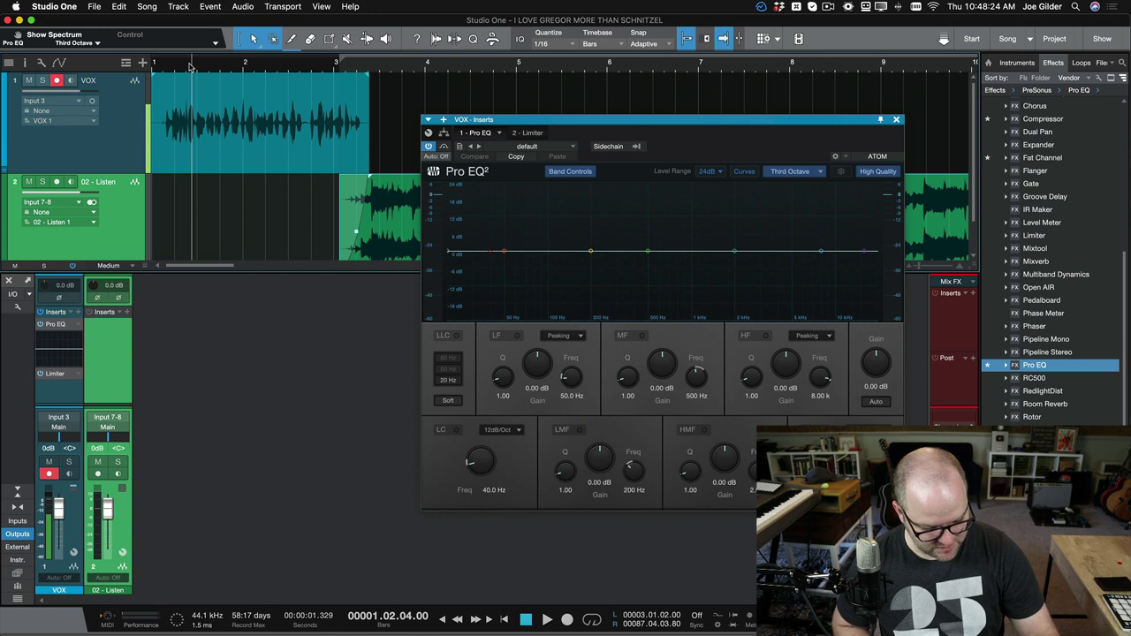
key(space)
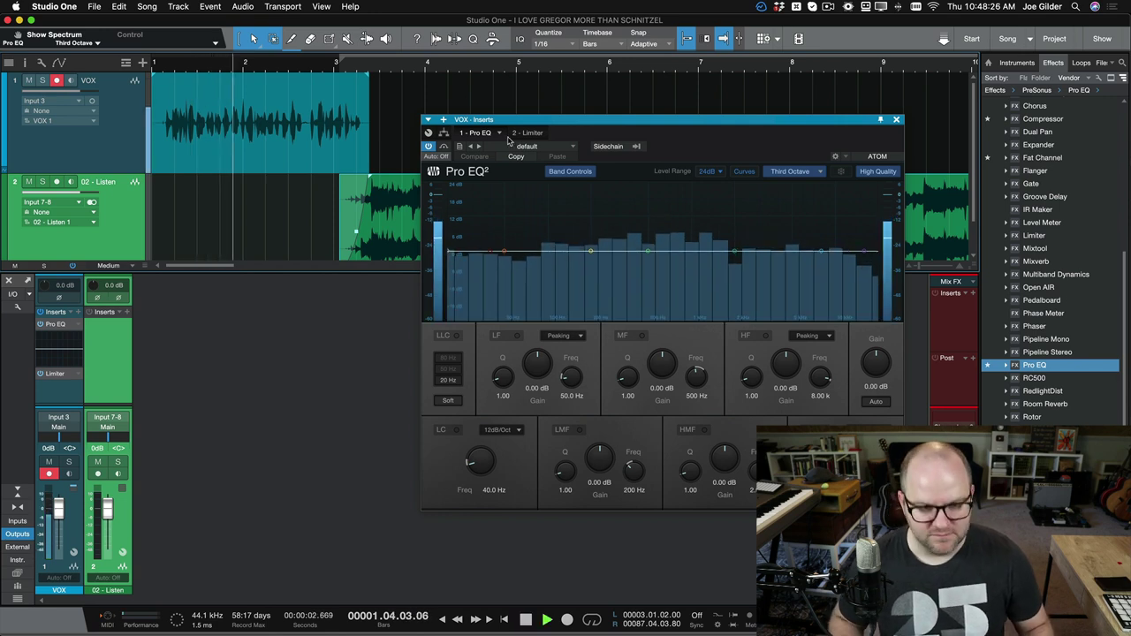
key(space)
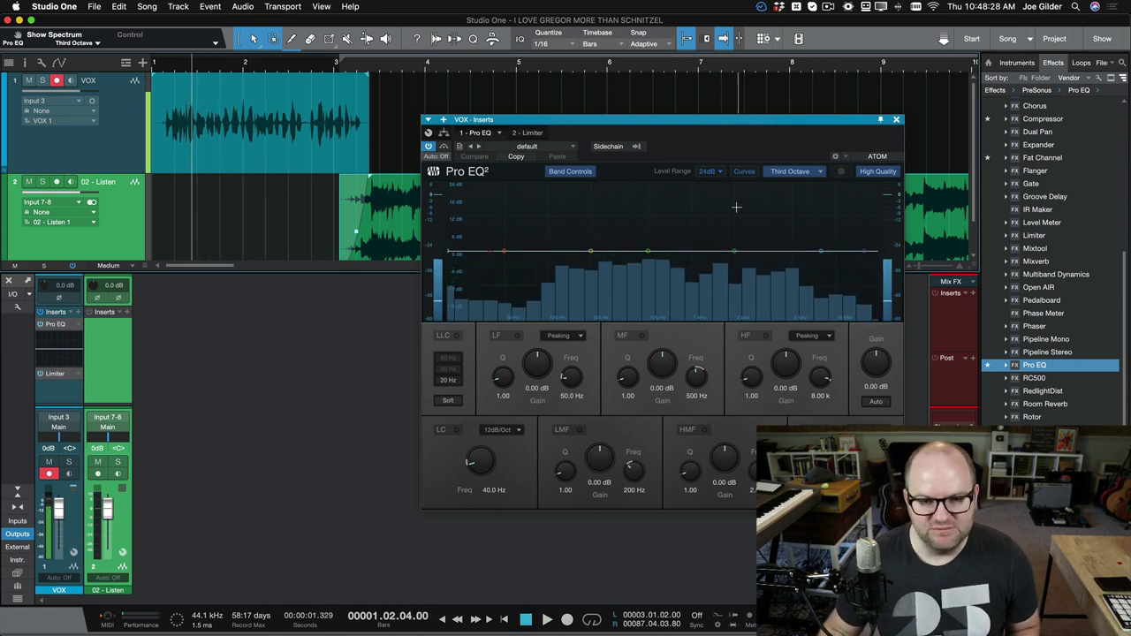
drag(734, 252, 751, 267)
key(space)
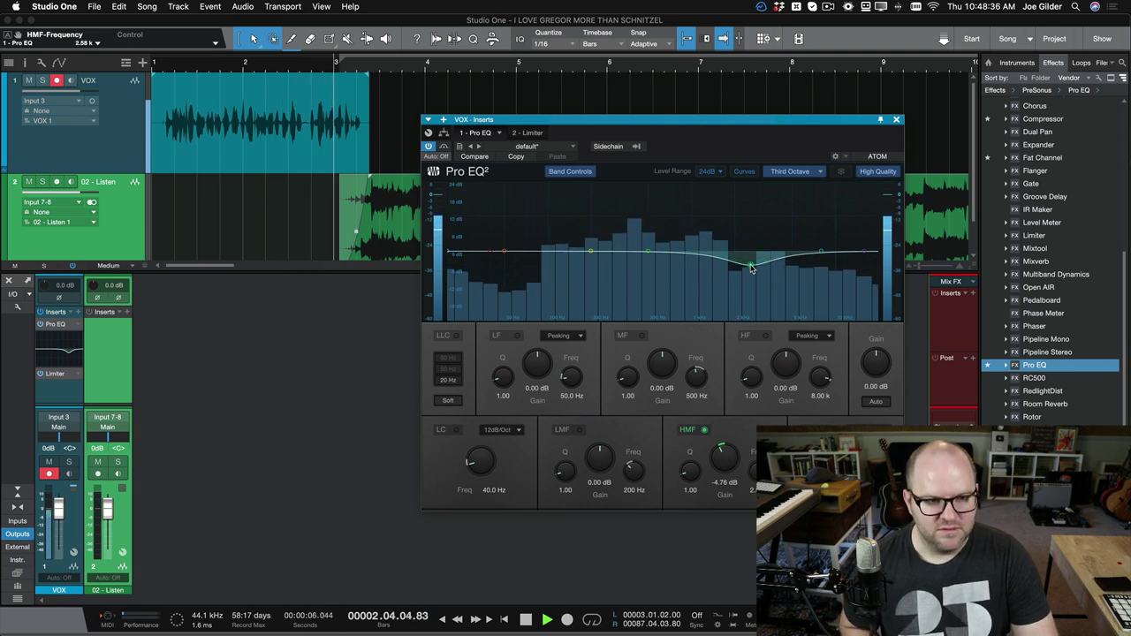
key(space)
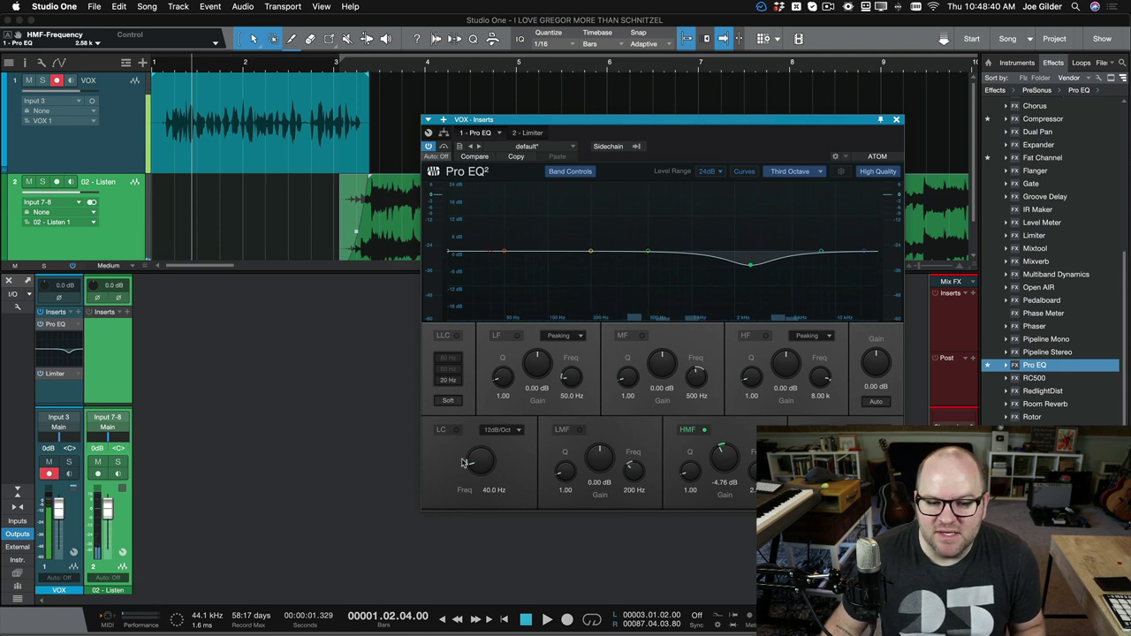
Step: Enable the low cut at about 56.5 Hz and slightly adjust the mid band near 400 Hz
click(454, 430)
drag(477, 458, 476, 450)
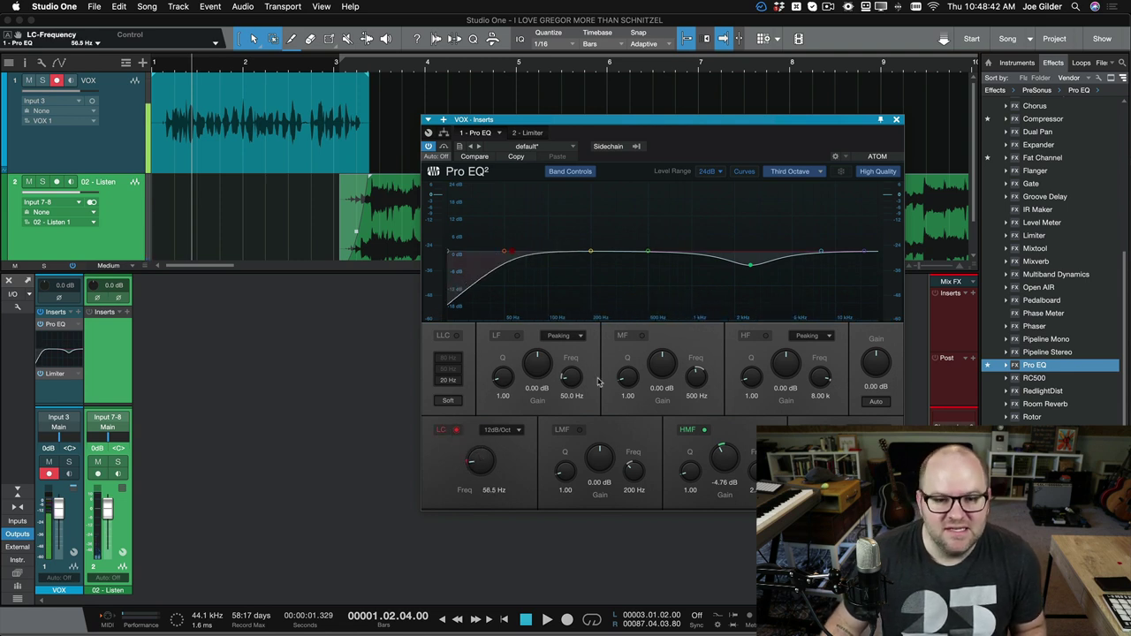
drag(650, 254, 635, 250)
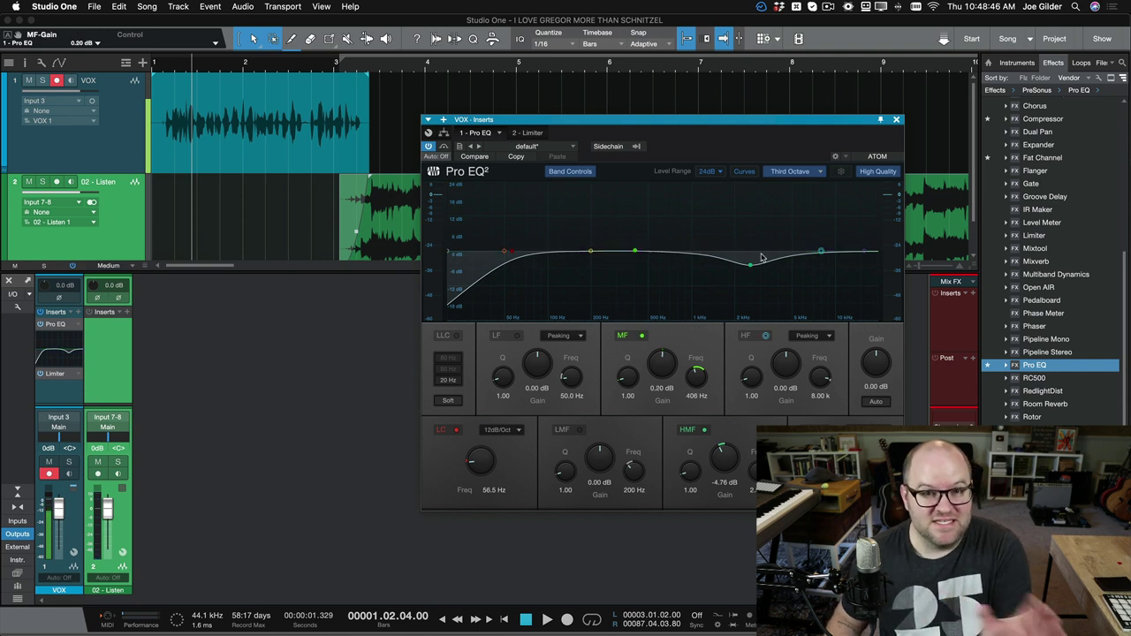